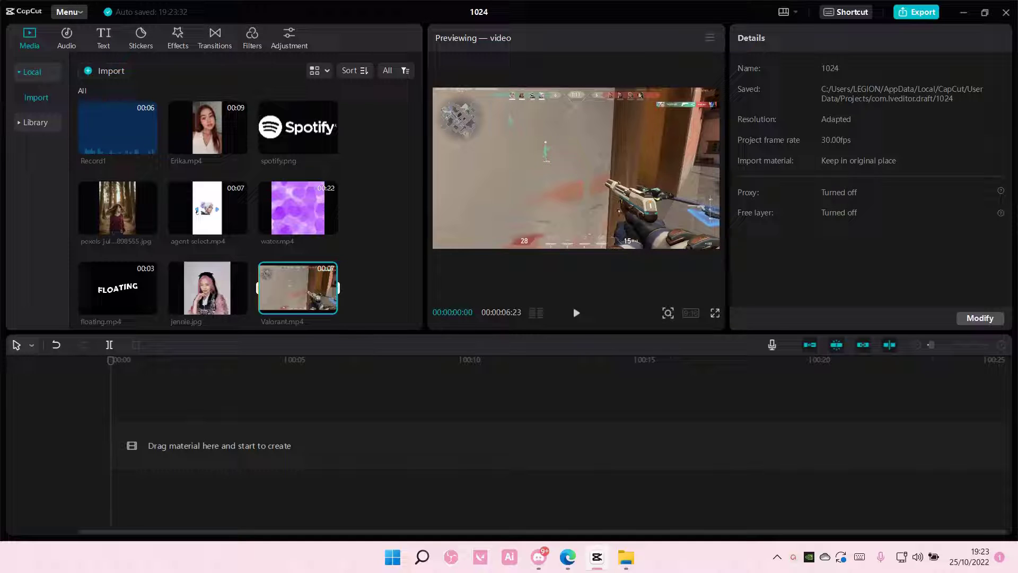
# Add Valorant.mp4 to the timeline, set the canvas ratio to 16:9, and scrub the footage
pyautogui.moveTo(298, 289); pyautogui.dragTo(120, 445)
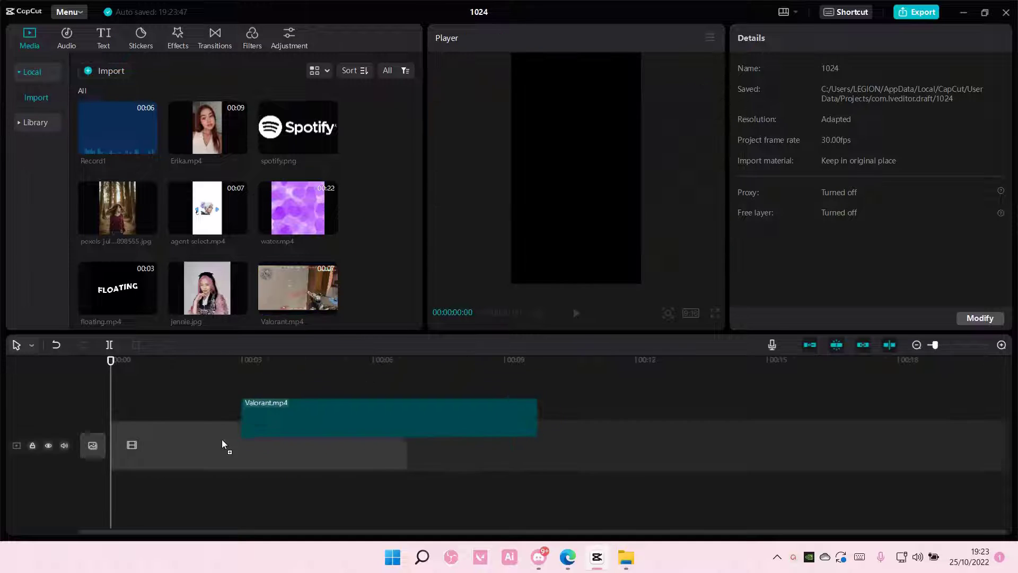
pyautogui.click(65, 446)
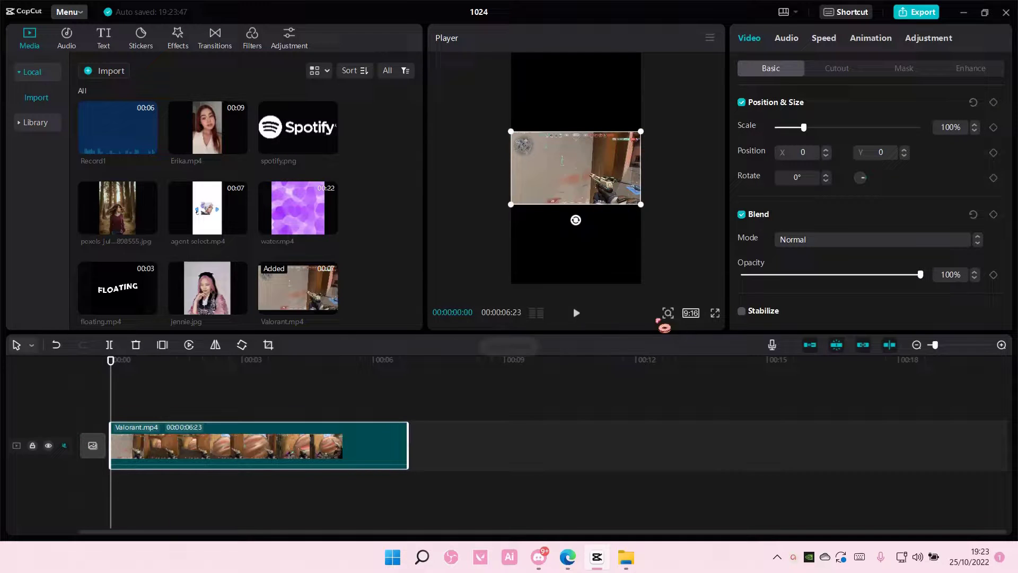
pyautogui.click(691, 313)
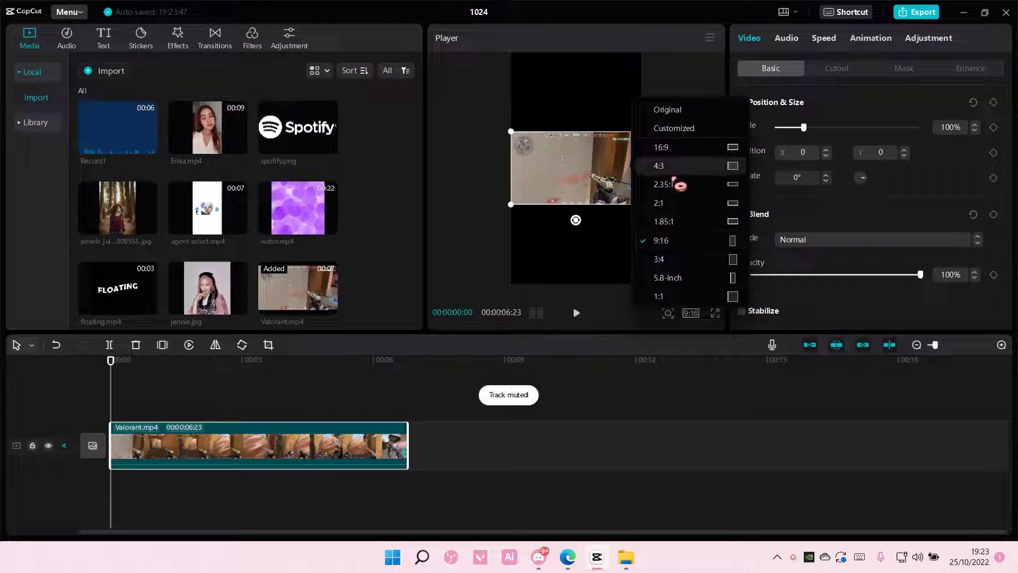
pyautogui.click(662, 147)
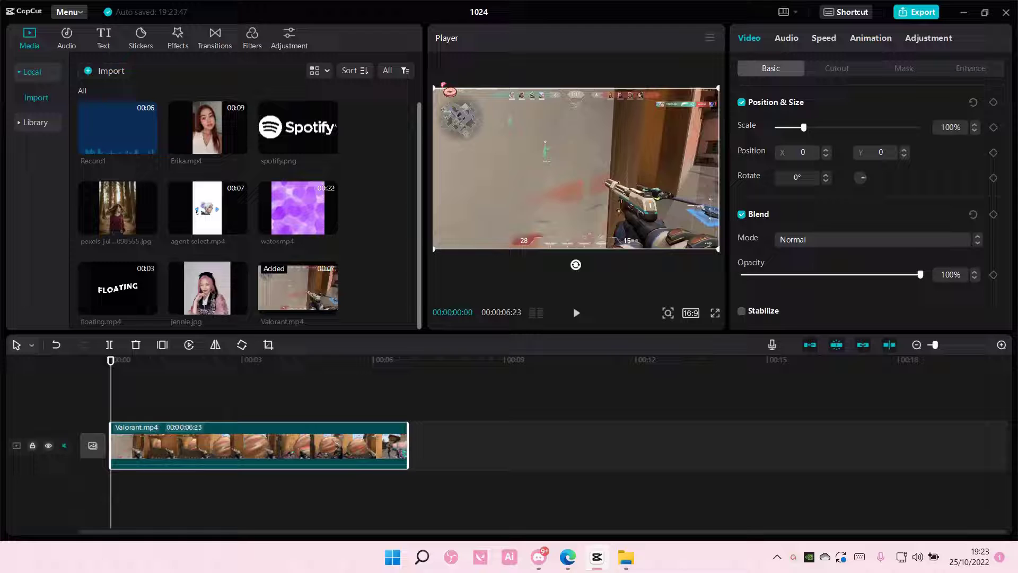
pyautogui.click(123, 393)
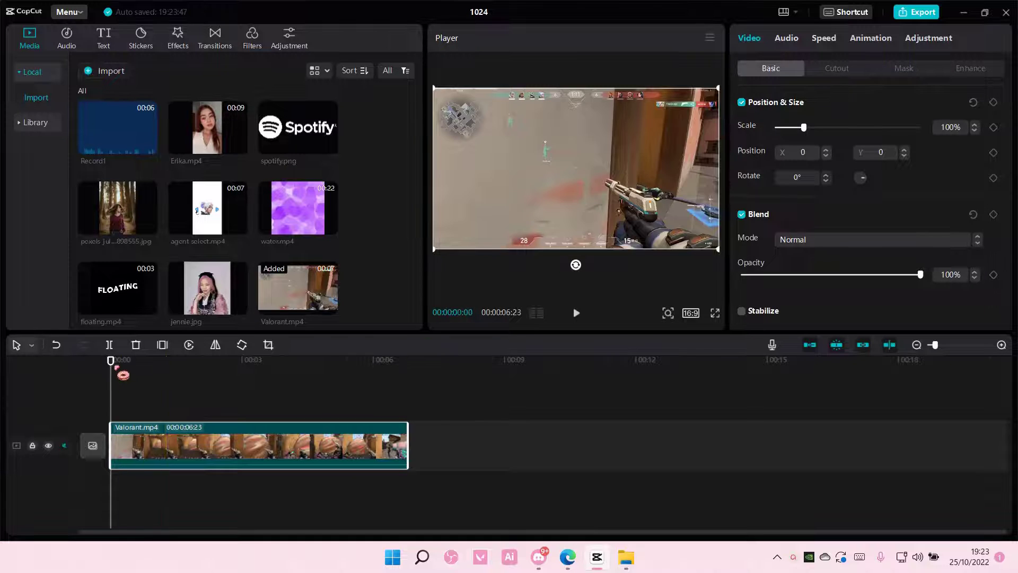
pyautogui.moveTo(123, 393)
pyautogui.mouseDown()
pyautogui.moveTo(193, 386)
pyautogui.moveTo(260, 395)
pyautogui.moveTo(233, 397)
pyautogui.mouseUp()
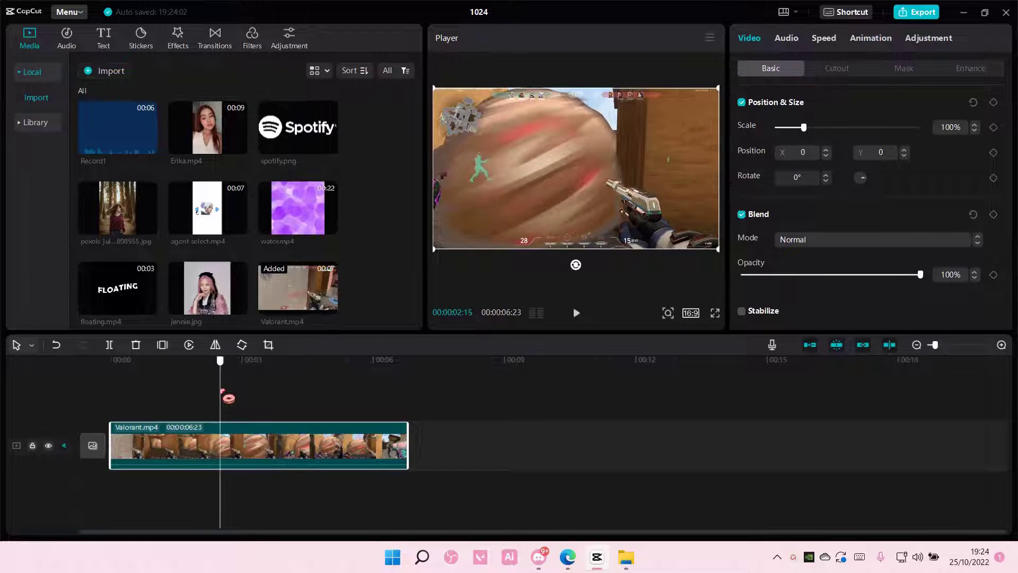
# Find where slow motion should begin and bring up the clip's constant Speed settings
pyautogui.moveTo(232, 397); pyautogui.dragTo(242, 398)
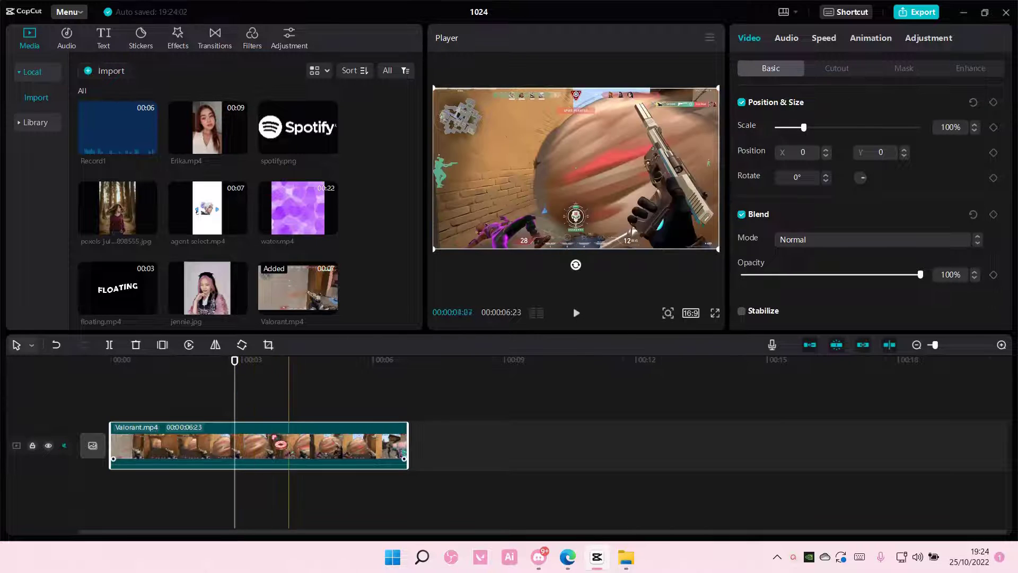
pyautogui.click(824, 38)
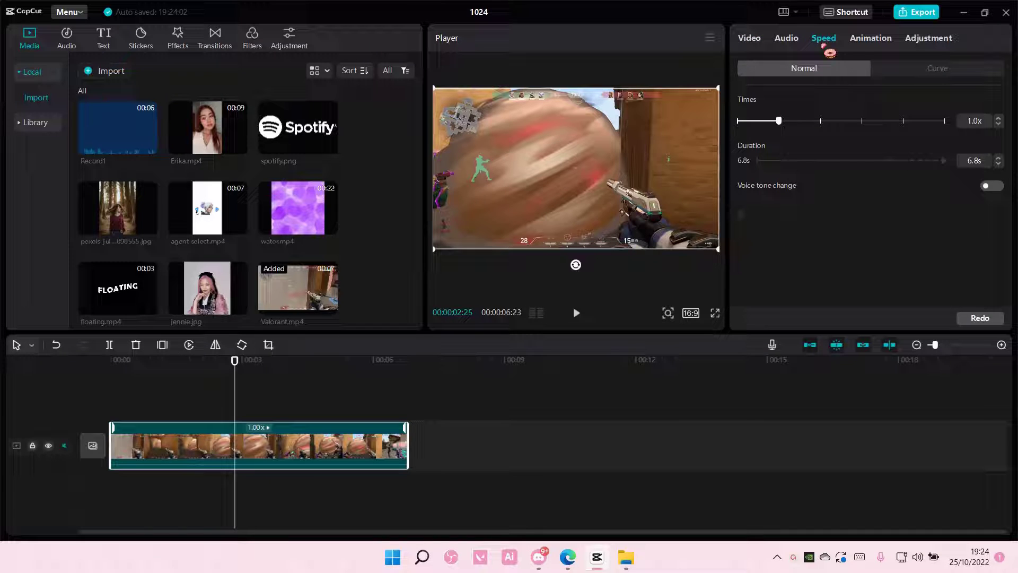
pyautogui.click(922, 73)
pyautogui.click(859, 72)
# Split the clip at about 2.25 s and slow the second part to 0.6x
pyautogui.click(109, 345)
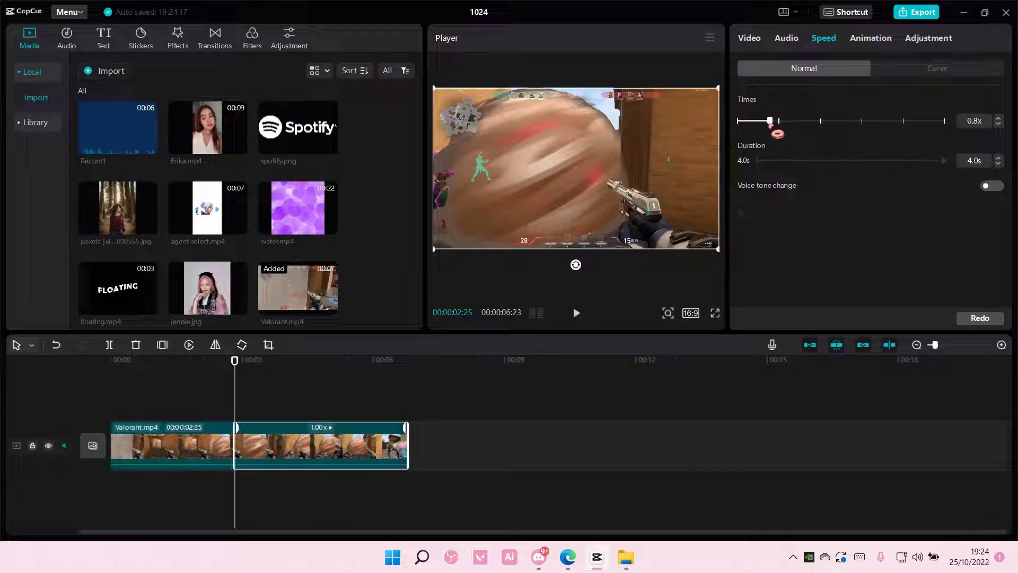
pyautogui.moveTo(762, 121); pyautogui.dragTo(760, 121)
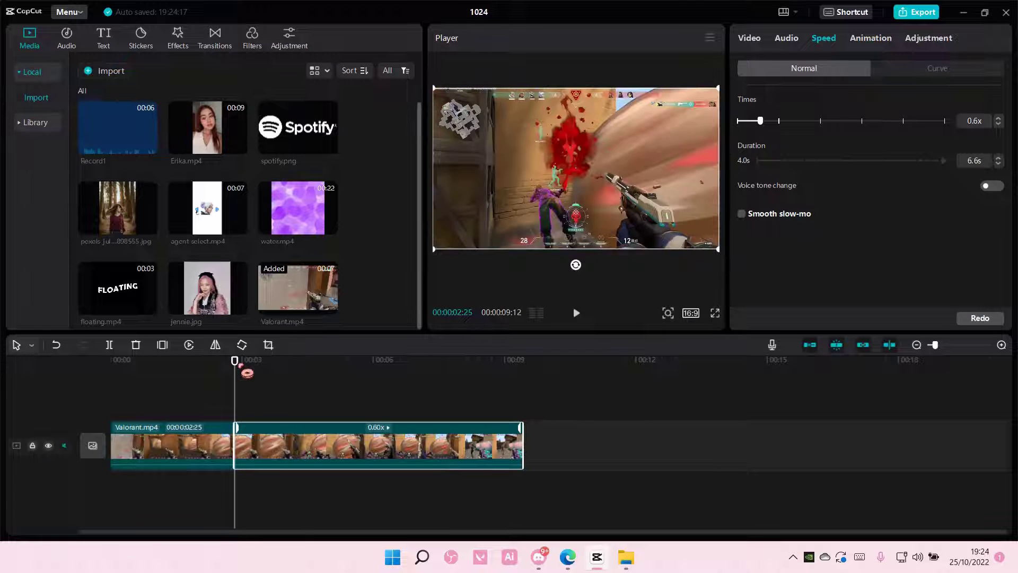
pyautogui.moveTo(236, 362); pyautogui.dragTo(273, 372)
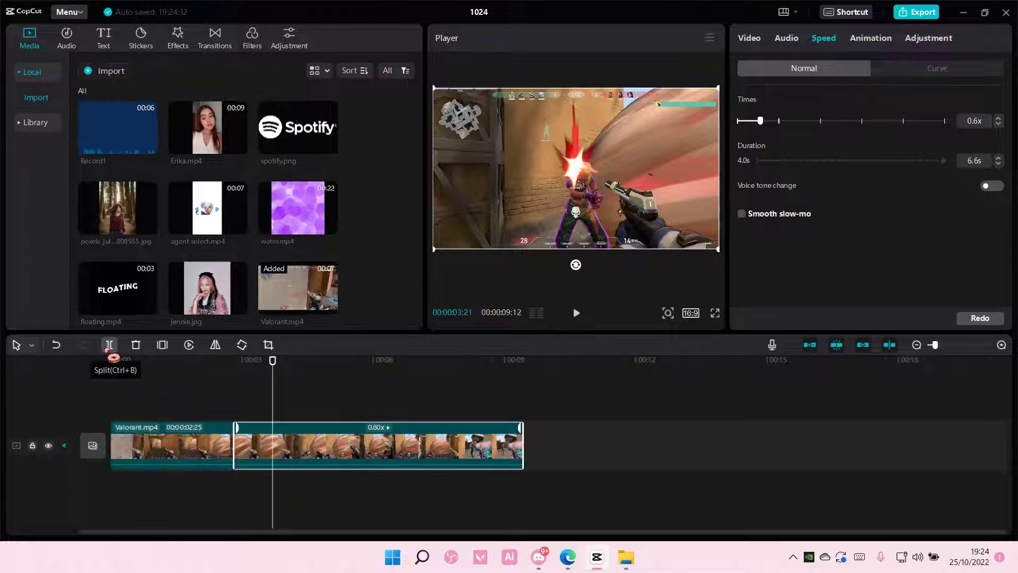
# Split the 0.6x part at the playhead, undoing an accidental trim
pyautogui.moveTo(237, 430); pyautogui.dragTo(272, 430)
pyautogui.hotkey('ctrl', 'z')
pyautogui.hotkey('ctrl', 'b')
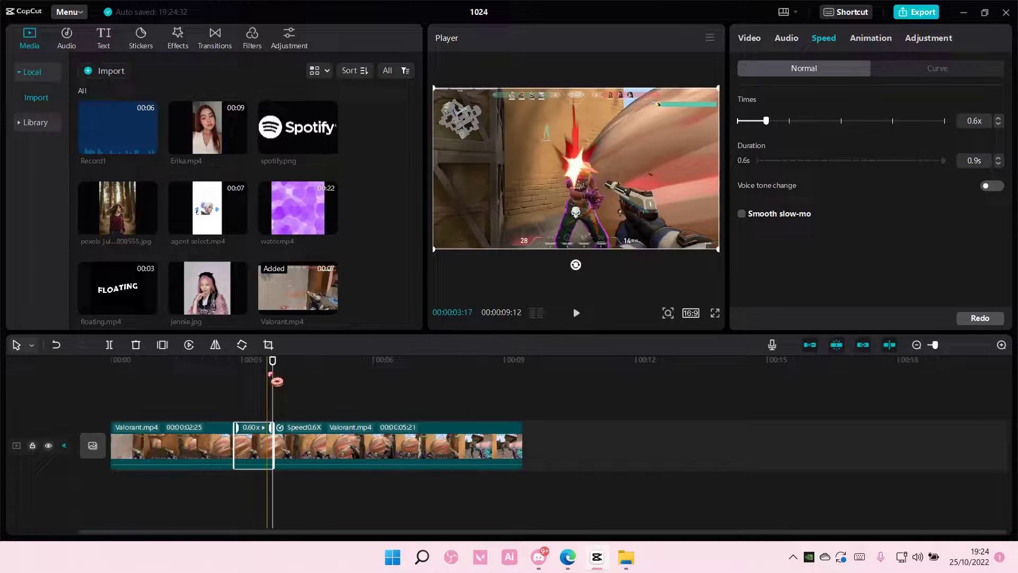
pyautogui.moveTo(272, 362); pyautogui.dragTo(305, 374)
pyautogui.hotkey('ctrl', 'z')
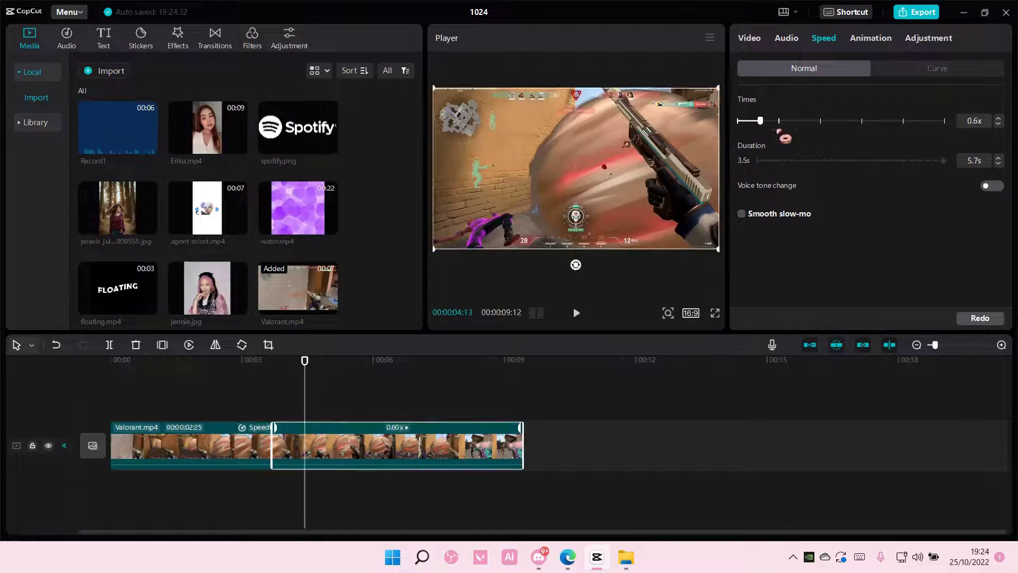
# Return the final piece to 1.0x and slow the 1.3 s middle piece to 0.4x
pyautogui.moveTo(785, 139)
pyautogui.mouseDown()
pyautogui.moveTo(754, 133)
pyautogui.moveTo(779, 121)
pyautogui.mouseUp()
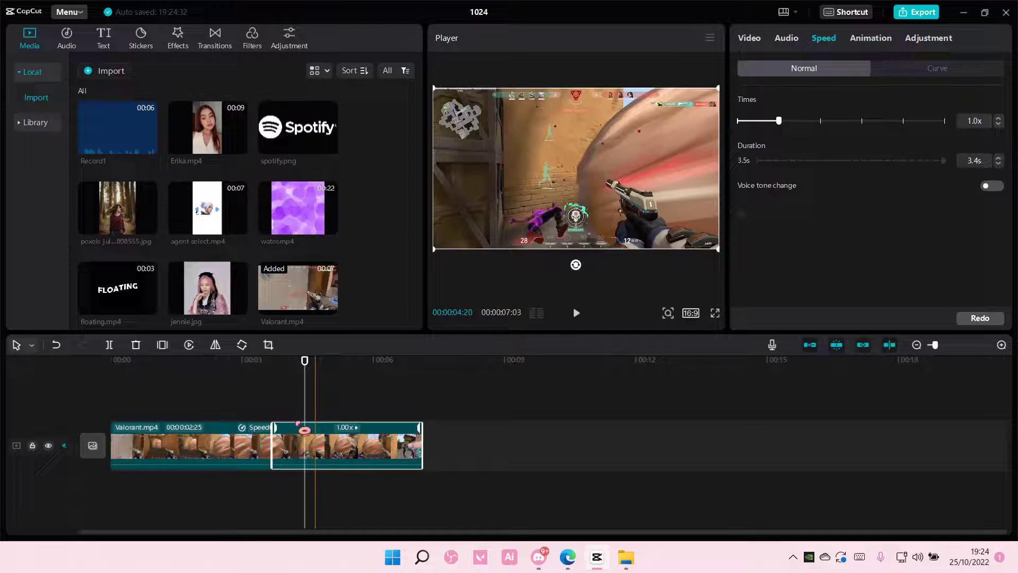
pyautogui.moveTo(304, 361); pyautogui.dragTo(257, 374)
pyautogui.click(253, 449)
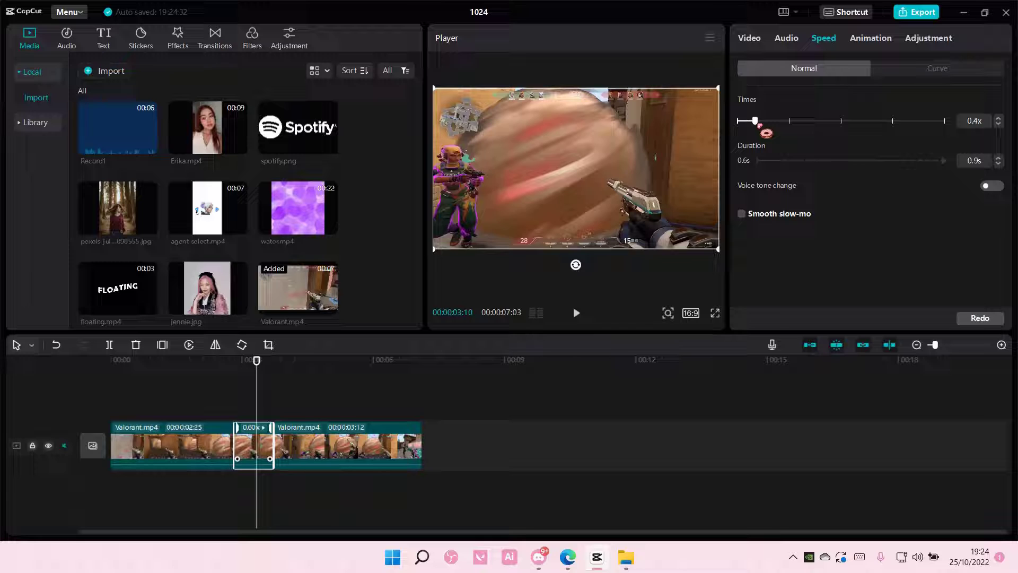
pyautogui.moveTo(766, 121); pyautogui.dragTo(755, 121)
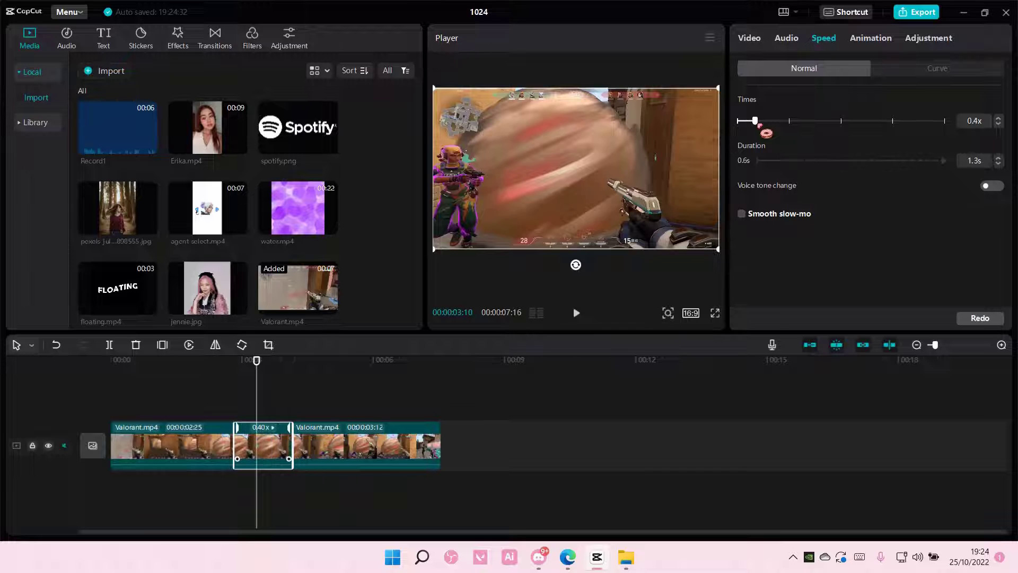
# Enable Smooth slow-mo using Optical flow on the 0.4x piece, then check the slowed frames
pyautogui.click(743, 215)
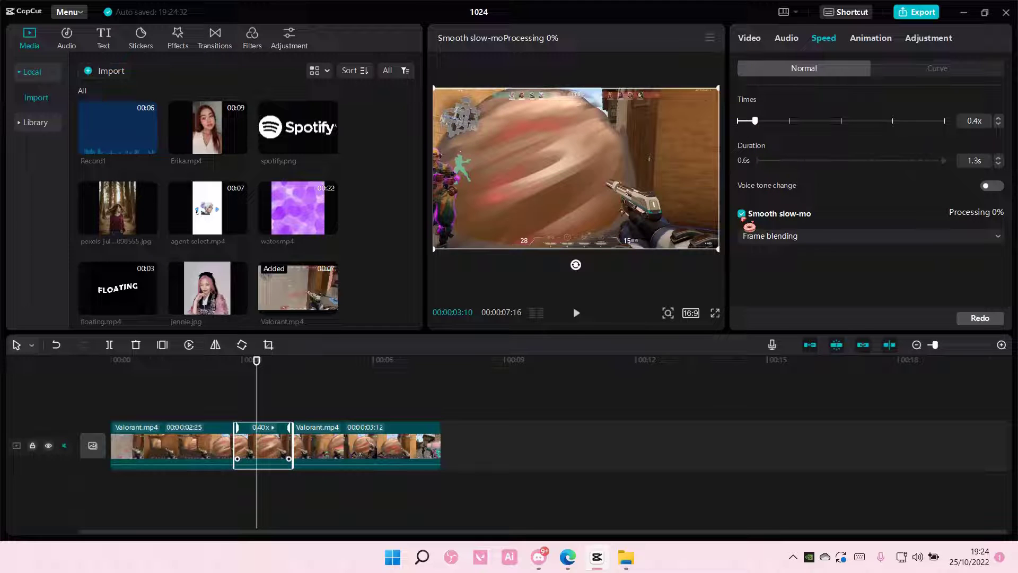
pyautogui.click(772, 236)
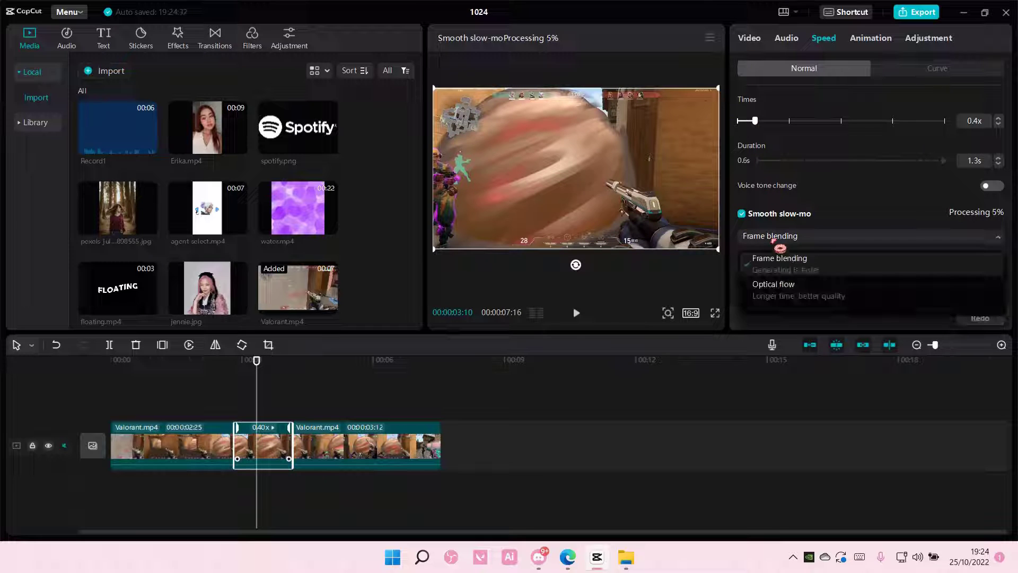
pyautogui.click(792, 291)
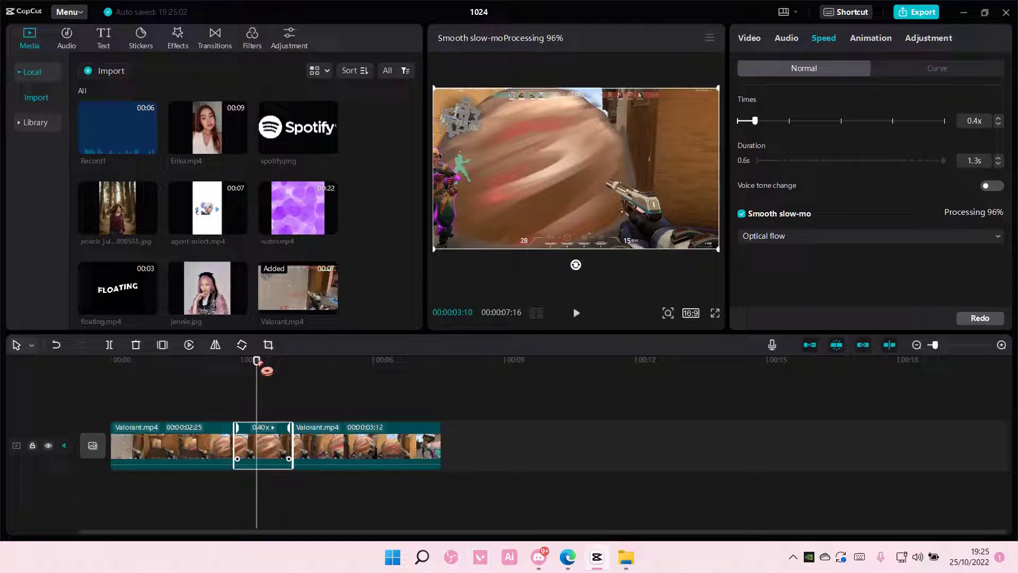
pyautogui.moveTo(257, 362)
pyautogui.mouseDown()
pyautogui.moveTo(256, 384)
pyautogui.moveTo(186, 361)
pyautogui.mouseUp()
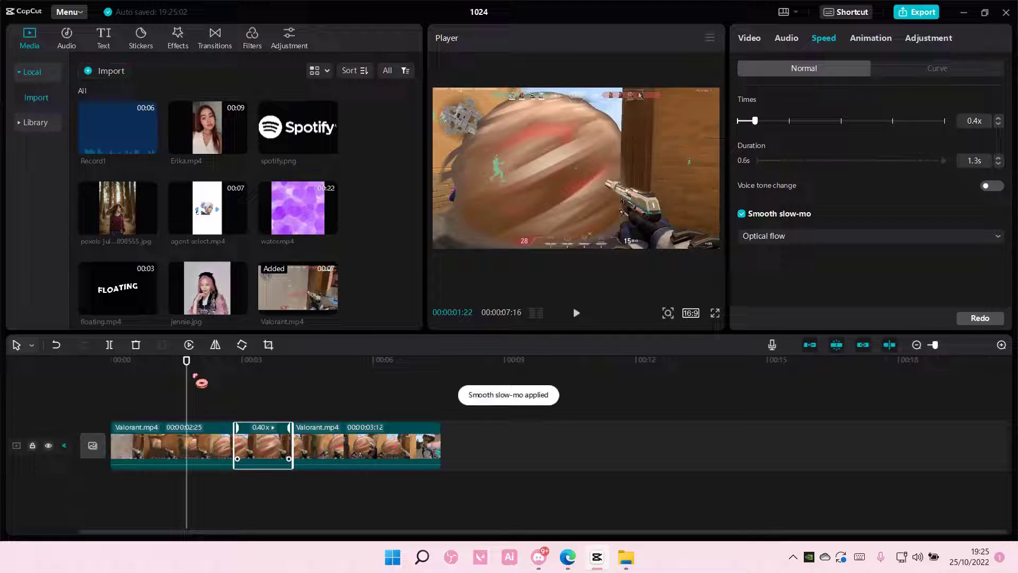
pyautogui.click(576, 313)
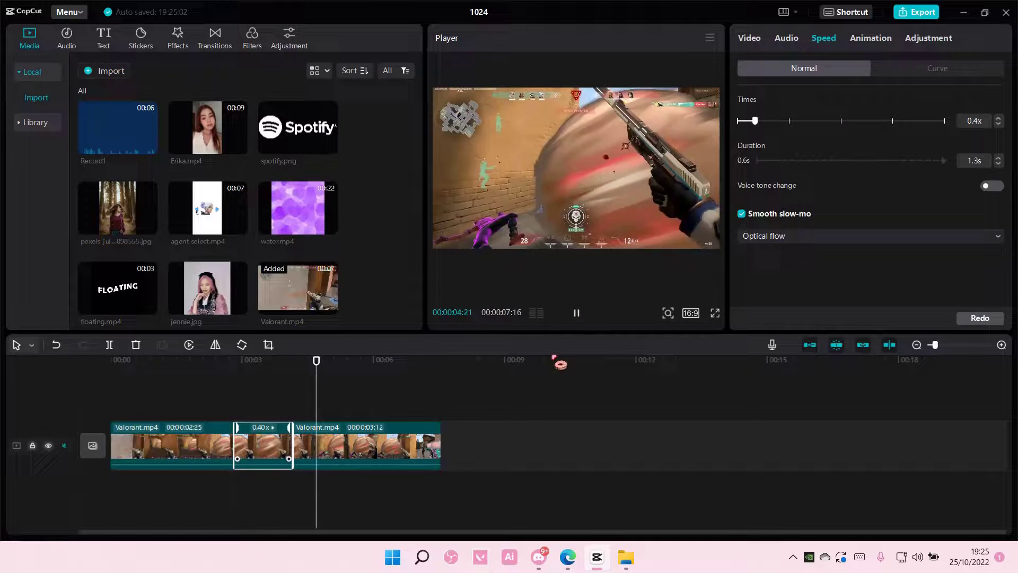
pyautogui.moveTo(379, 366); pyautogui.dragTo(145, 370)
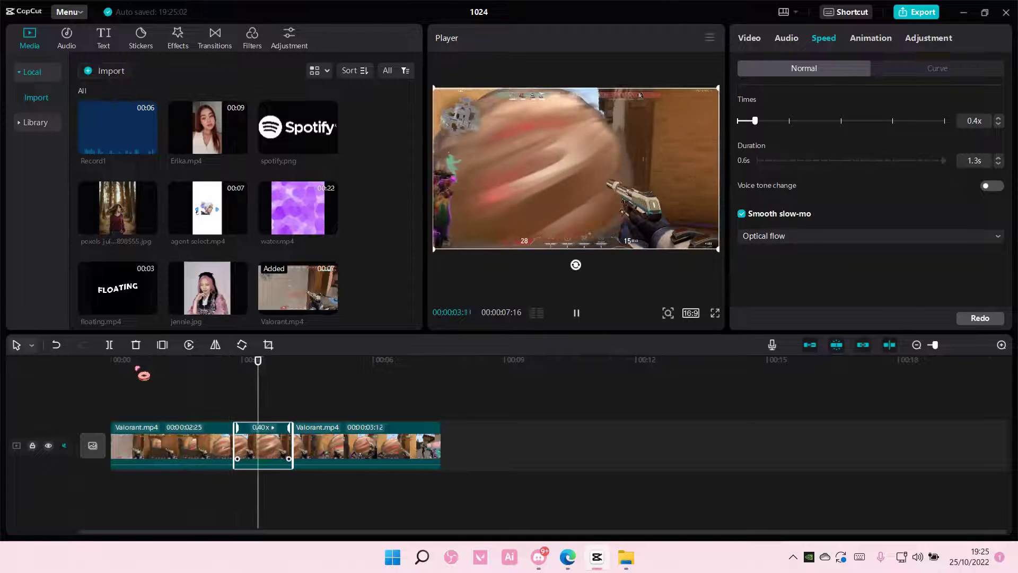
pyautogui.click(203, 434)
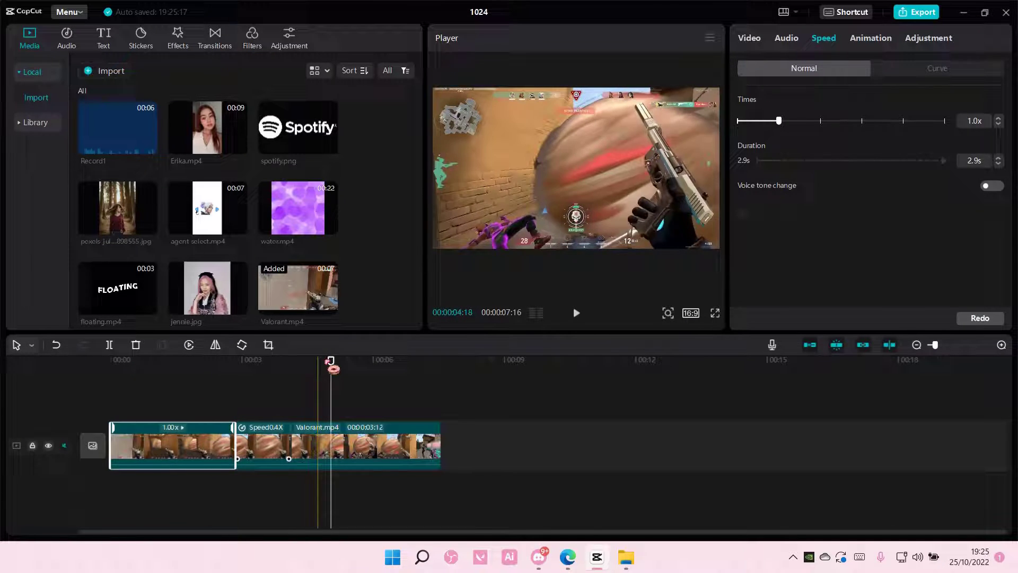
pyautogui.moveTo(323, 360); pyautogui.dragTo(221, 362)
pyautogui.click(575, 313)
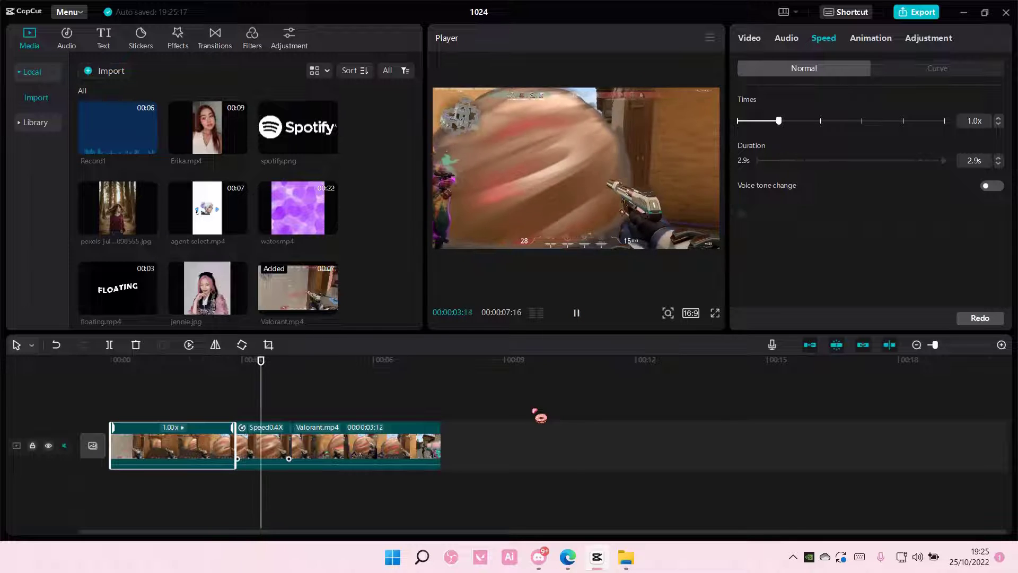